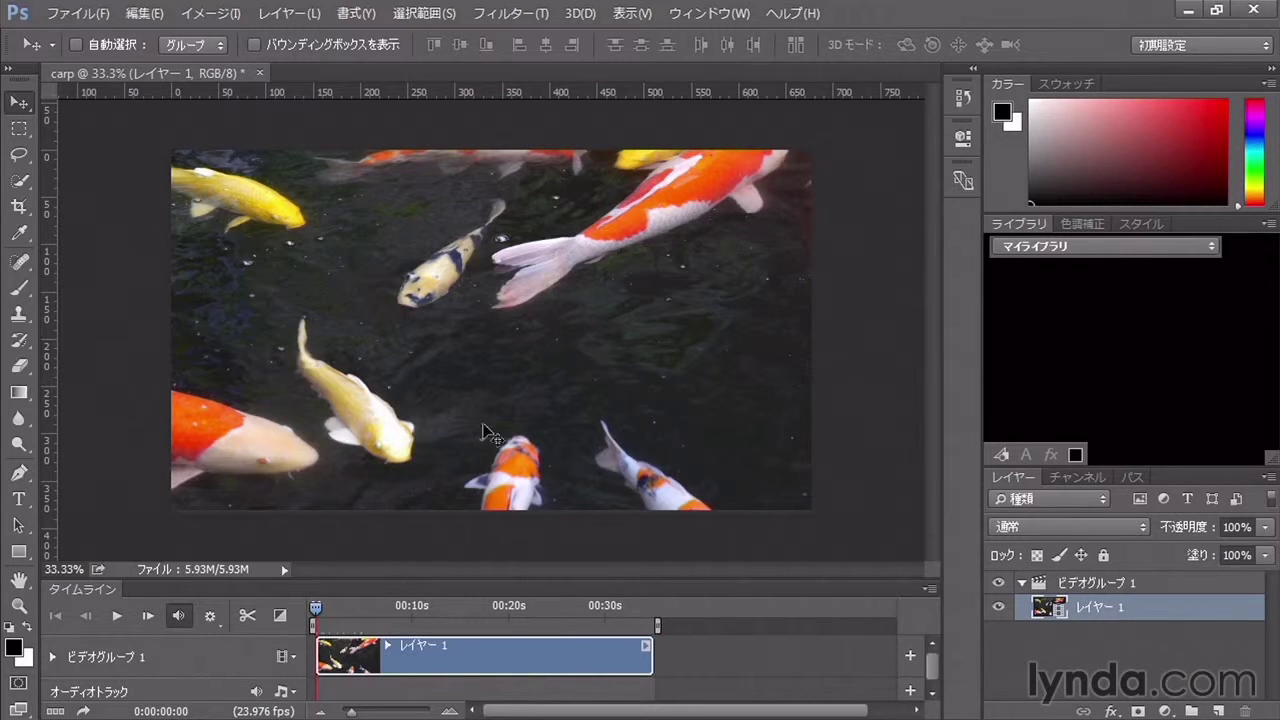
# - Trim the koi clip's end in the Timeline back to about 05:00
pyautogui.moveTo(315, 609)
pyautogui.mouseDown()
pyautogui.moveTo(400, 608)
pyautogui.moveTo(299, 614)
pyautogui.mouseUp()
pyautogui.moveTo(316, 610)
pyautogui.mouseDown()
pyautogui.moveTo(643, 610)
pyautogui.moveTo(313, 620)
pyautogui.mouseUp()
pyautogui.moveTo(650, 654); pyautogui.dragTo(389, 666)
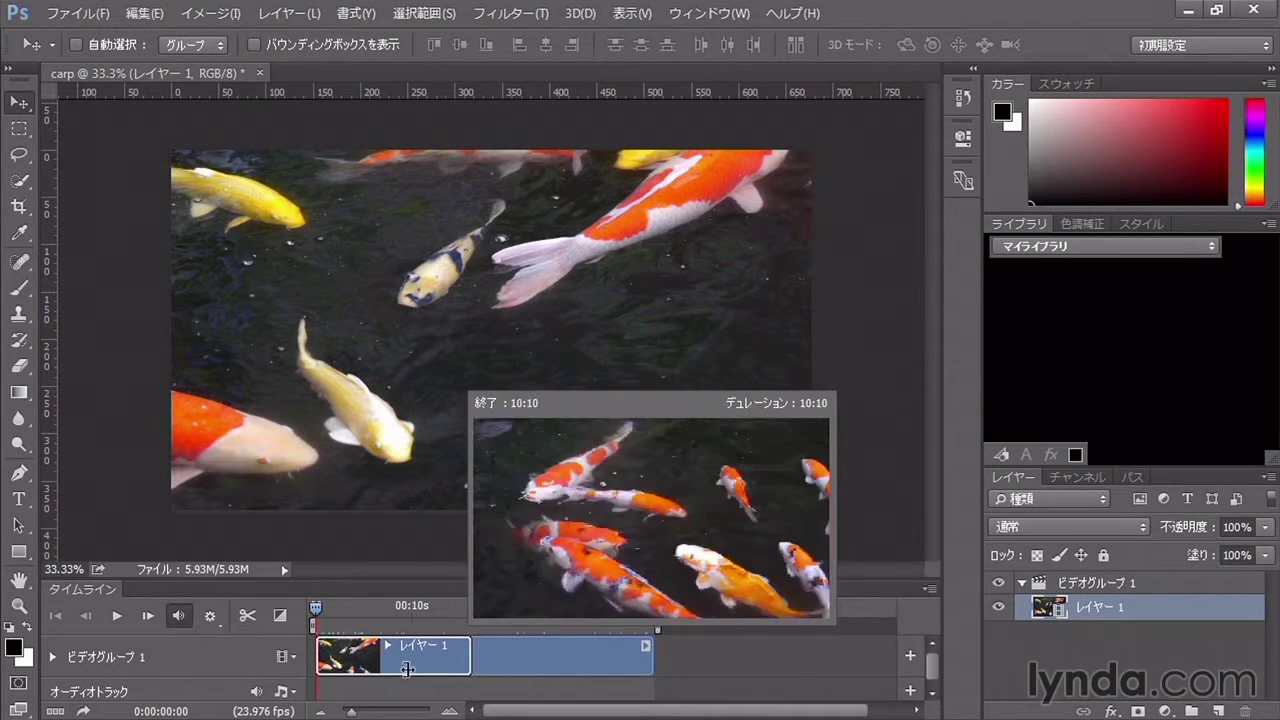
pyautogui.moveTo(389, 666)
pyautogui.mouseDown()
pyautogui.moveTo(370, 666)
pyautogui.moveTo(421, 657)
pyautogui.moveTo(410, 657)
pyautogui.mouseUp()
pyautogui.click(450, 712)
pyautogui.moveTo(419, 657)
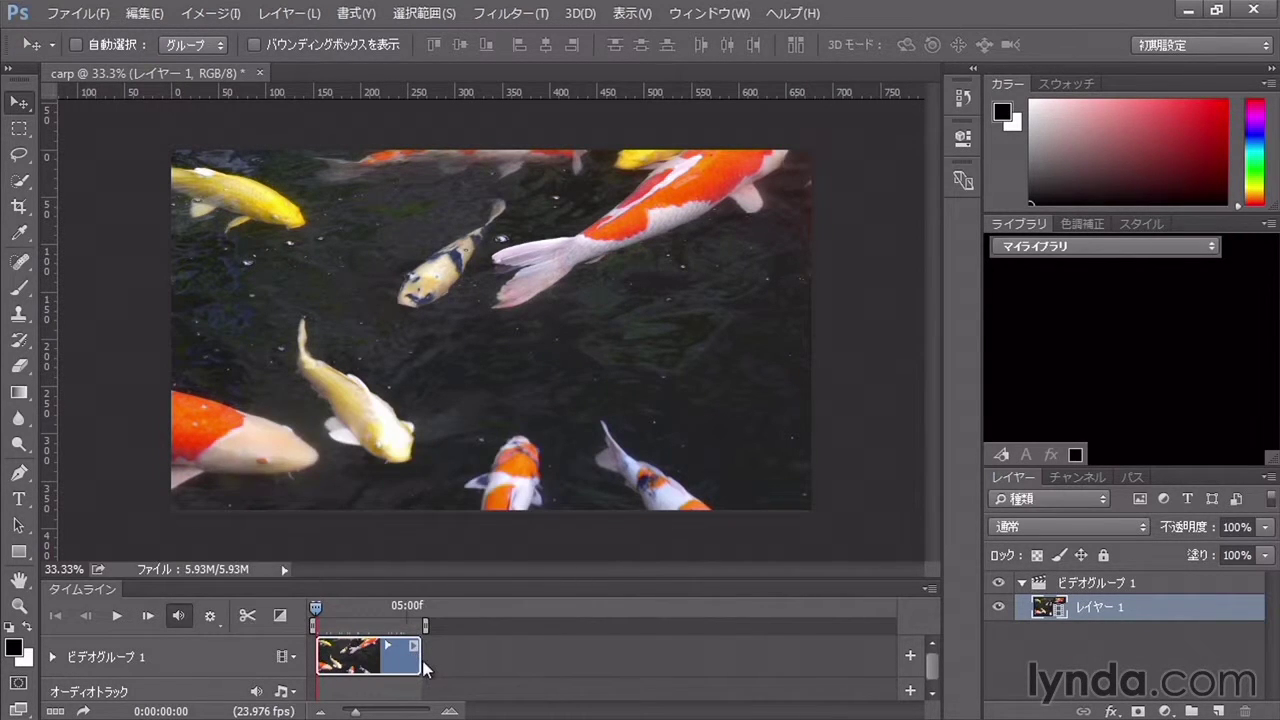
pyautogui.moveTo(420, 660); pyautogui.dragTo(410, 660)
# - Set Image Size width to 320 px, giving 320 × 180, and apply it
pyautogui.click(210, 20)
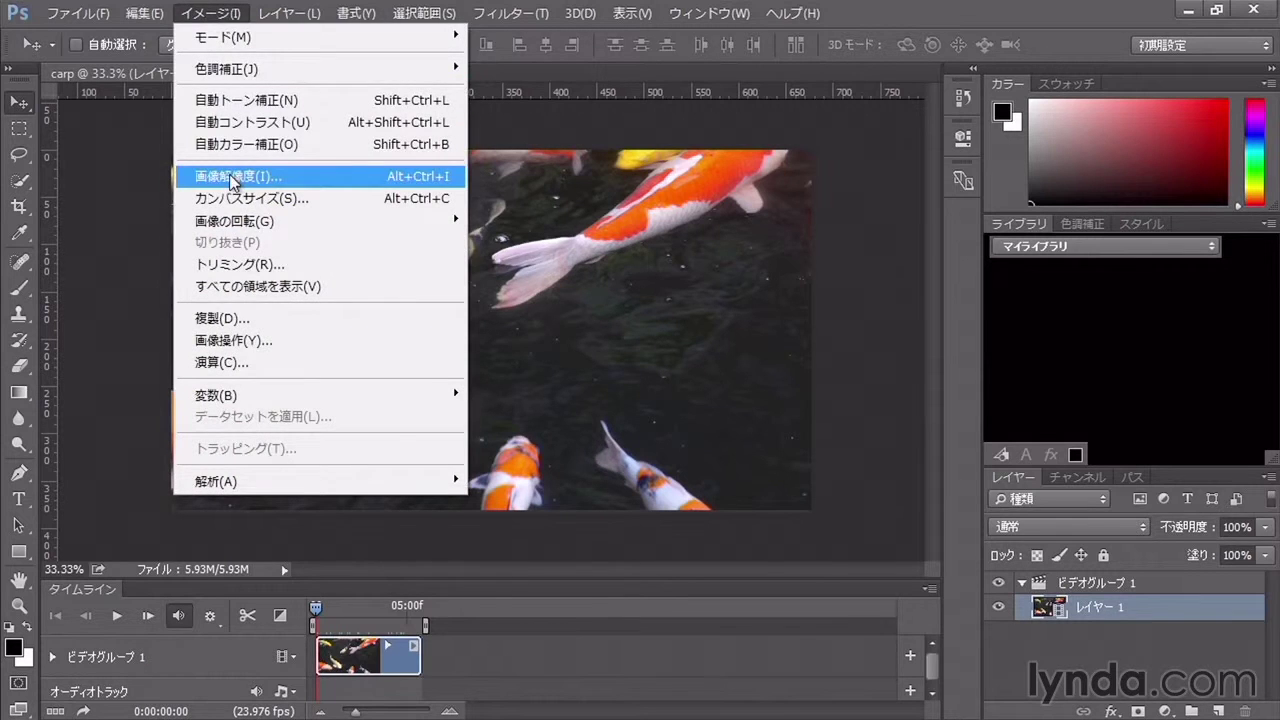
pyautogui.click(232, 178)
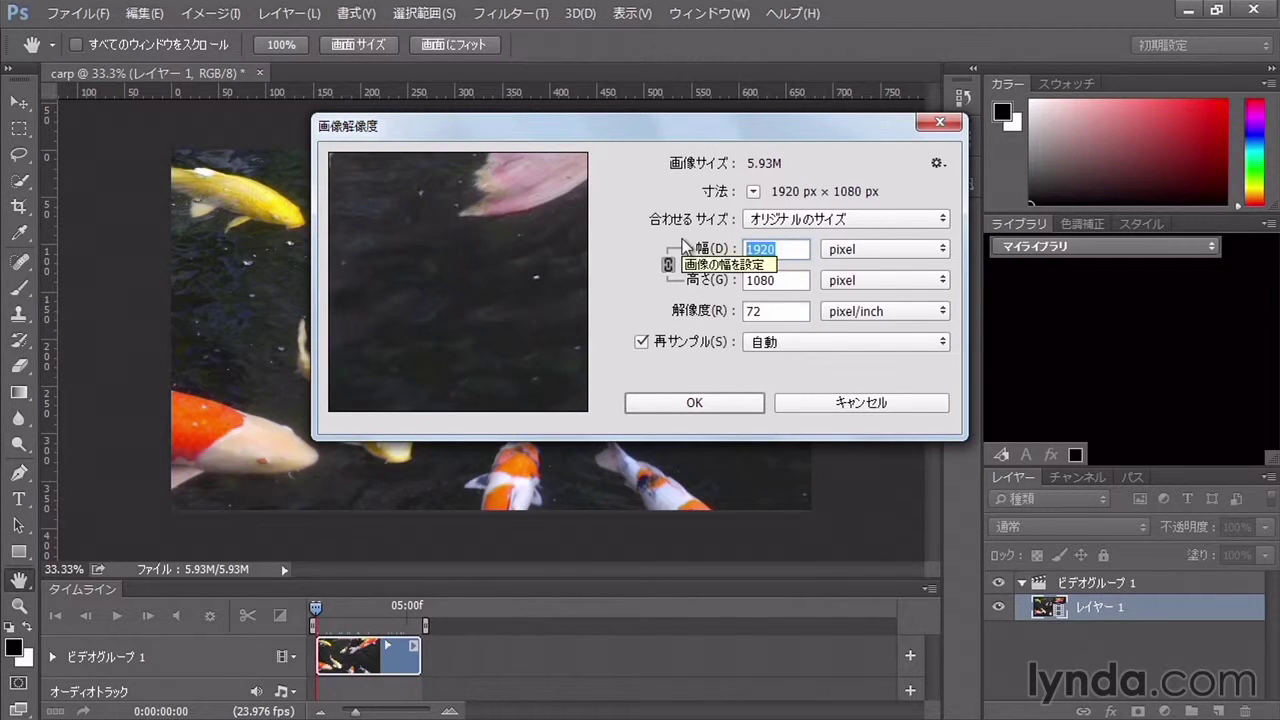
pyautogui.write('320')
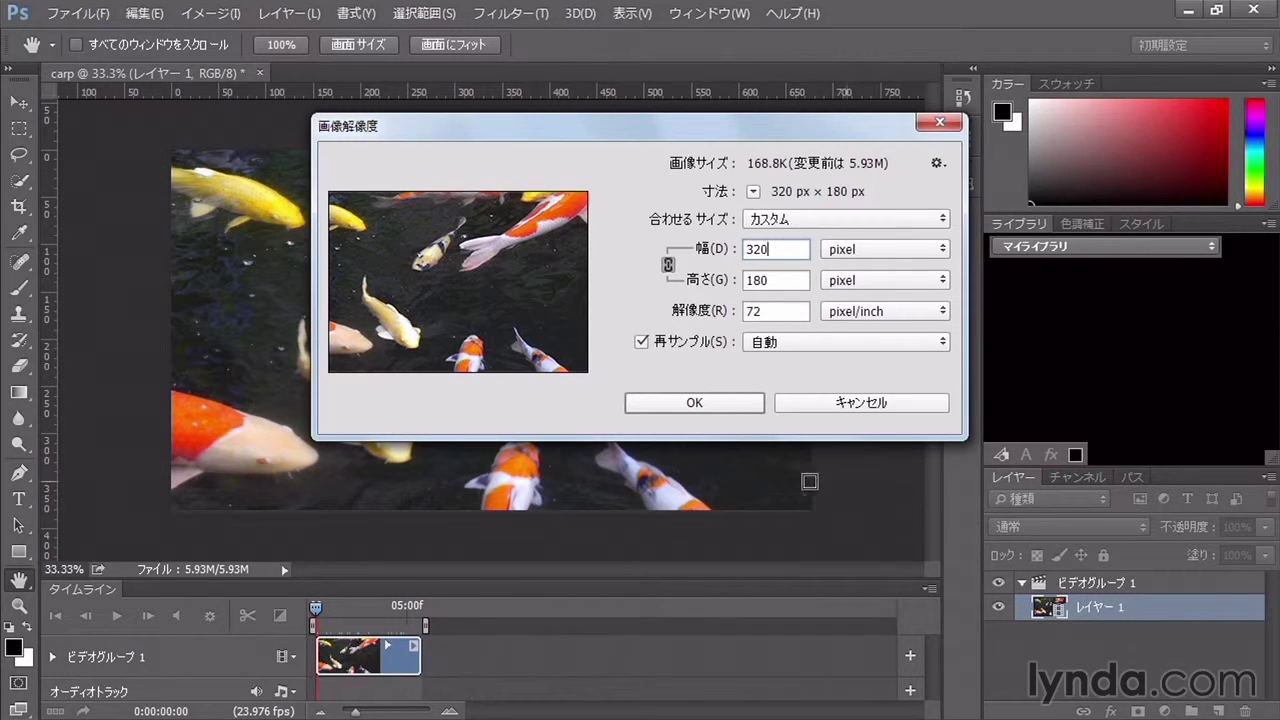
pyautogui.click(703, 405)
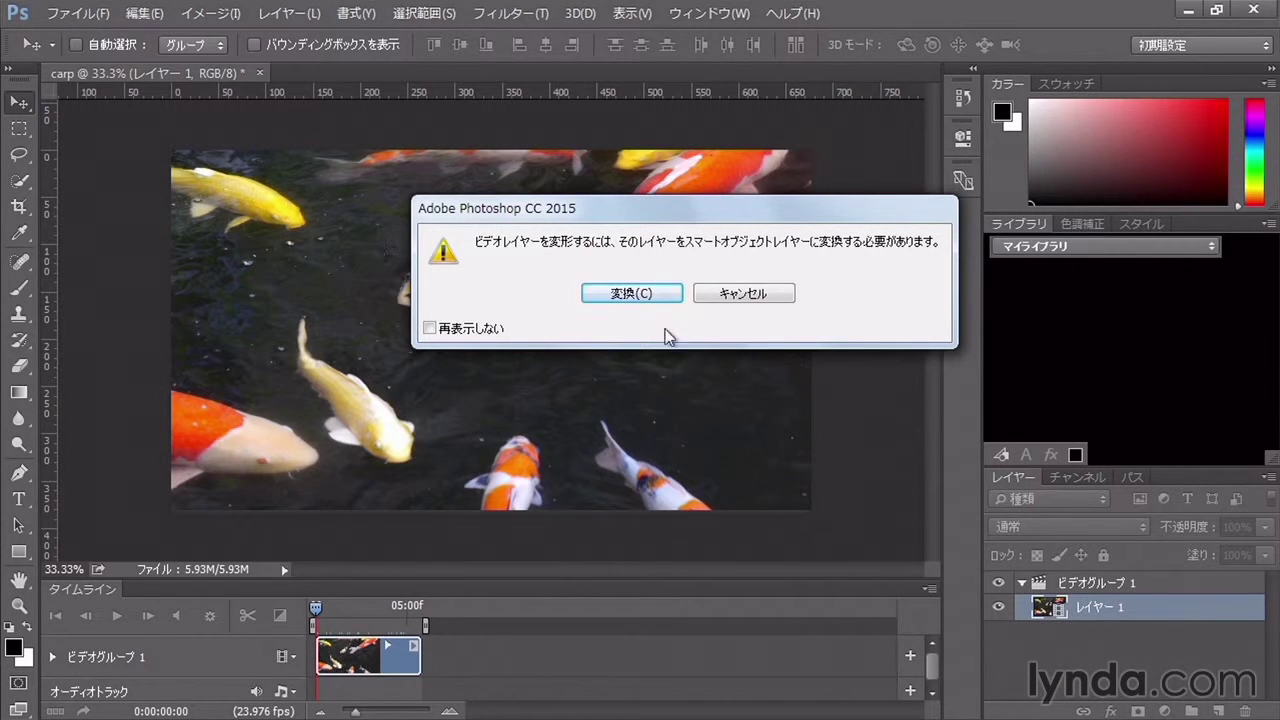
# - Convert the video layer to a smart object and preview the 320 × 180 clip at 100%
pyautogui.click(631, 295)
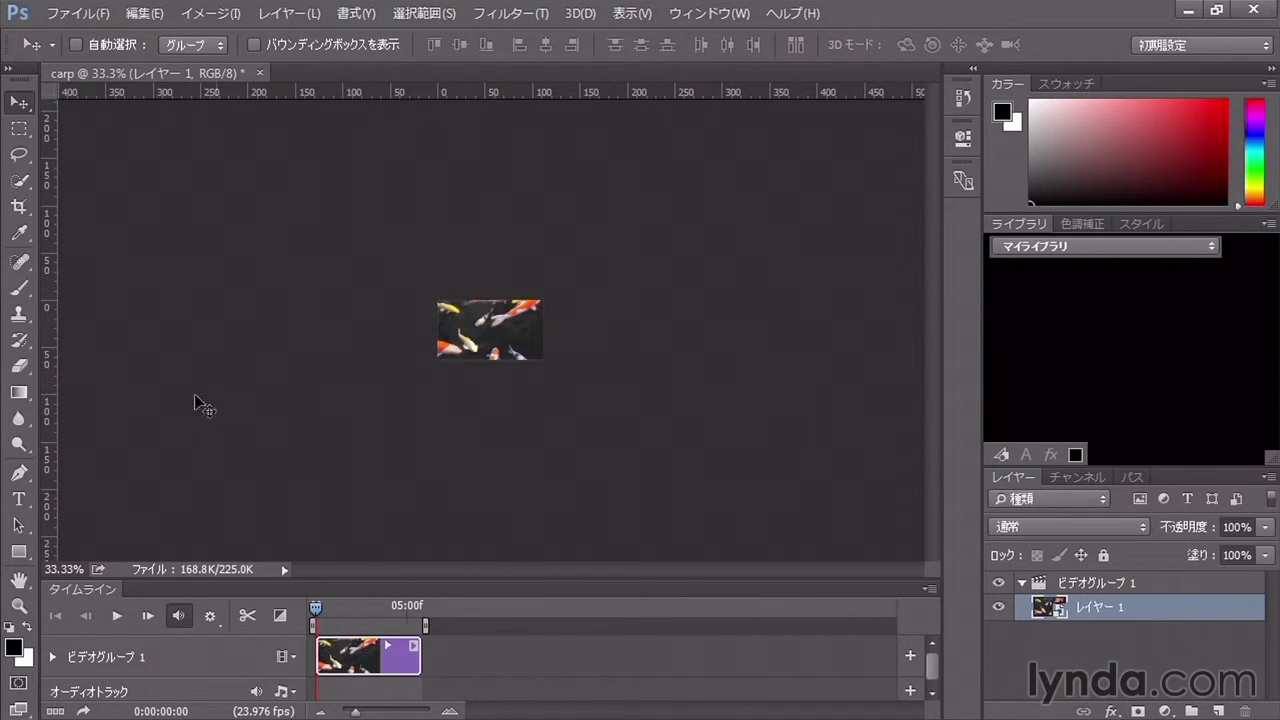
pyautogui.click(18, 607)
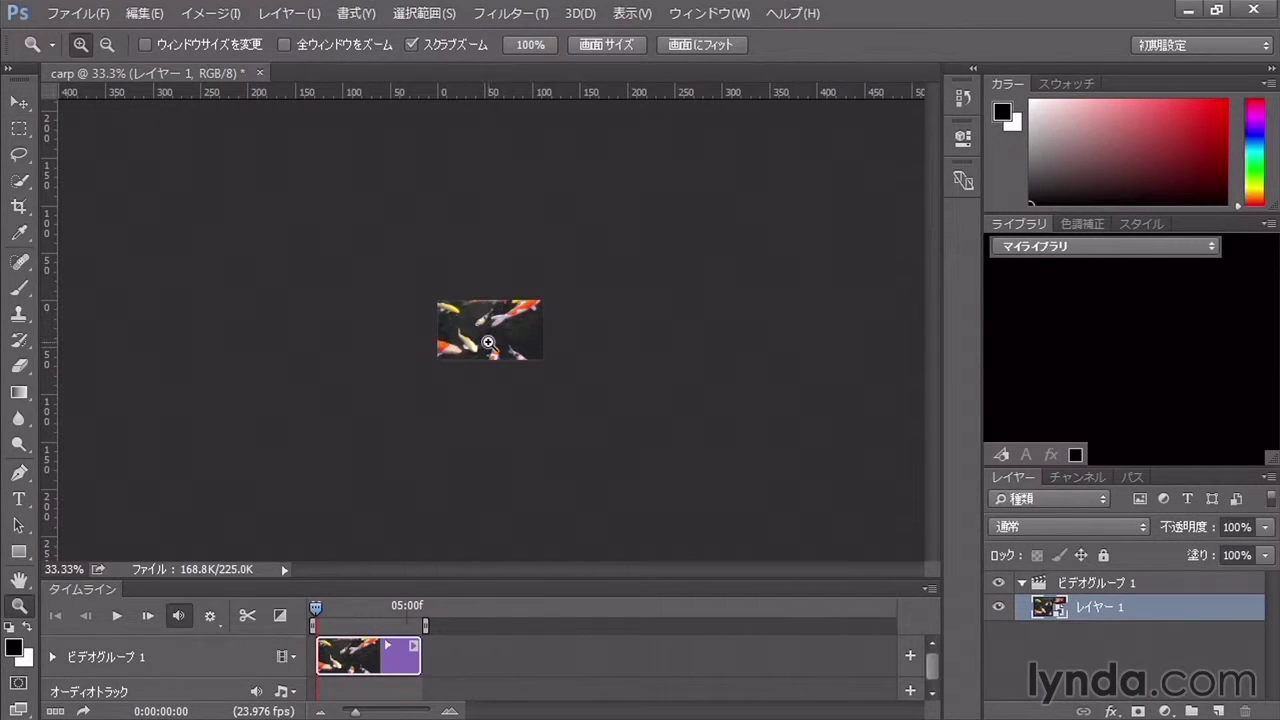
pyautogui.click(488, 343)
pyautogui.click(488, 343)
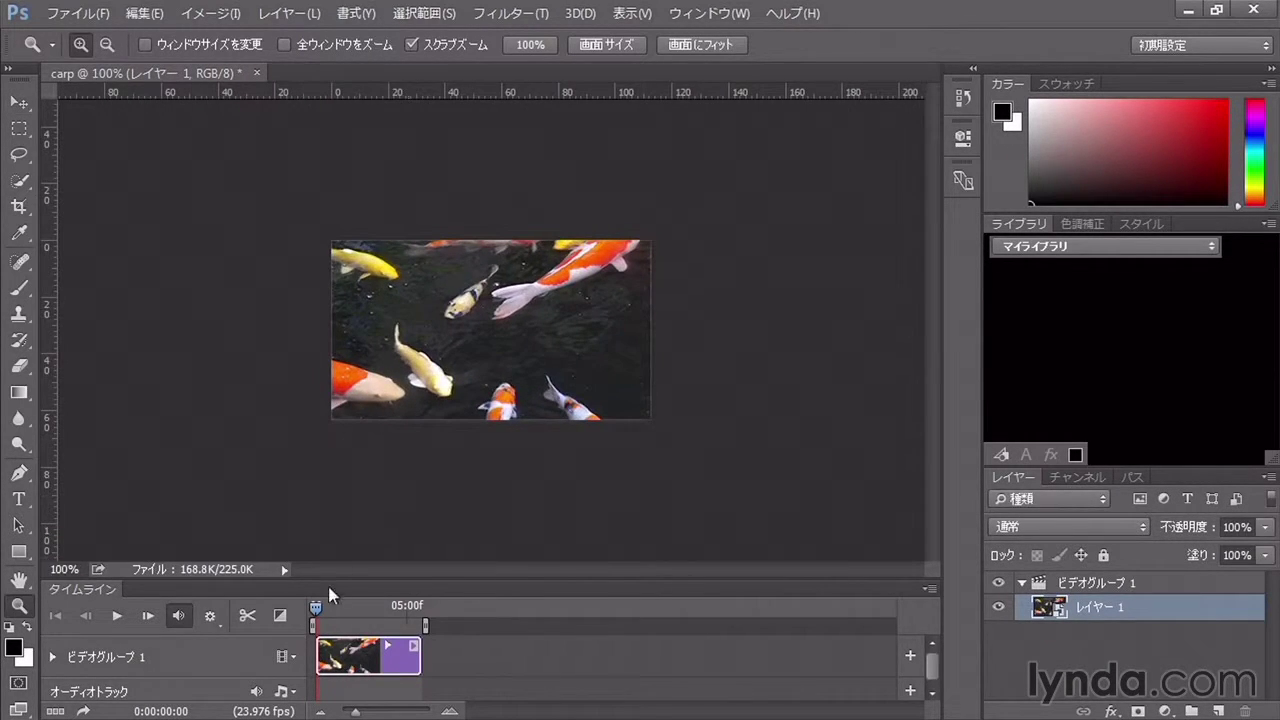
pyautogui.moveTo(317, 611)
pyautogui.mouseDown()
pyautogui.moveTo(418, 608)
pyautogui.moveTo(316, 608)
pyautogui.mouseUp()
pyautogui.click(77, 15)
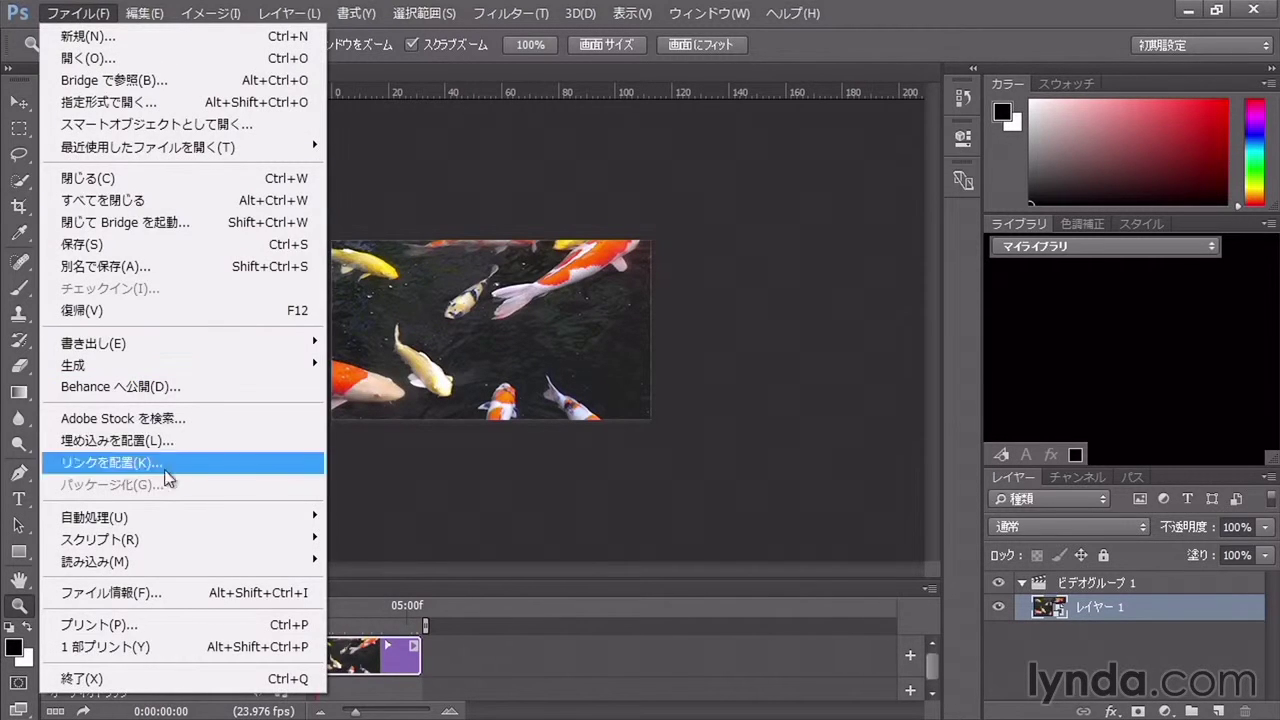
pyautogui.moveTo(93, 342)
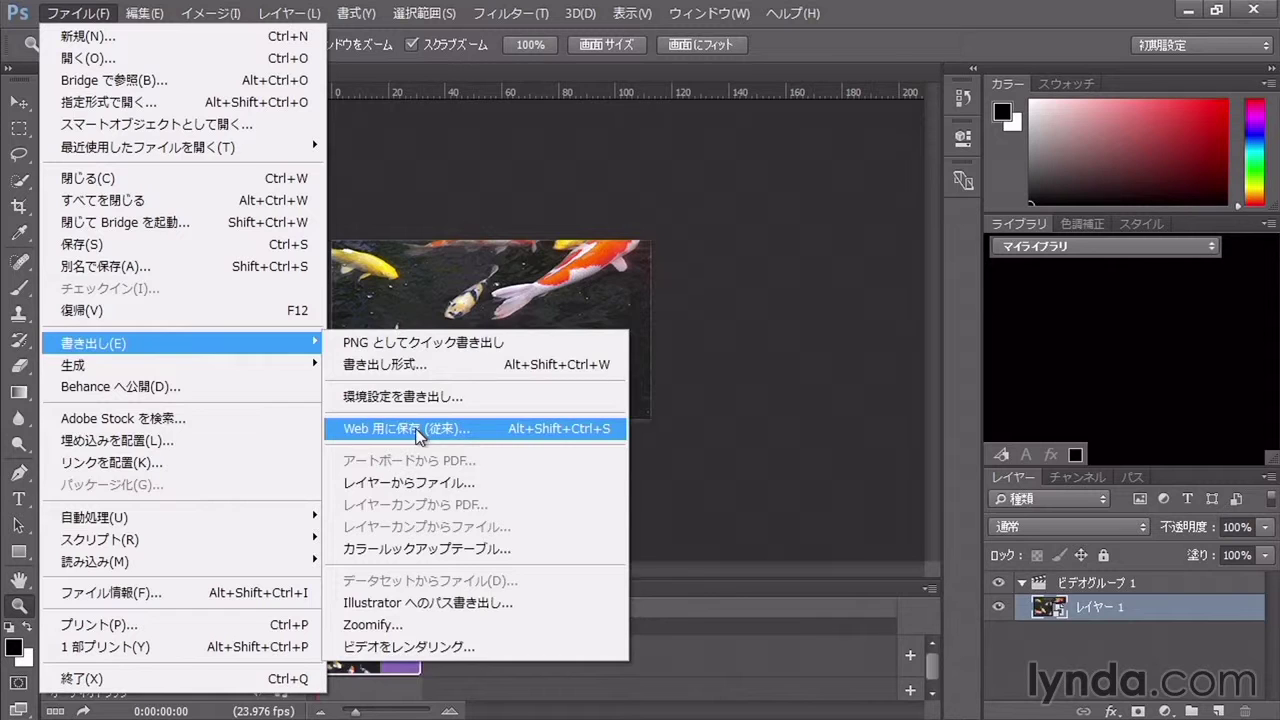
# - Open Save for Web (Legacy) to preview the clip as a 320 × 180, 256-color GIF
pyautogui.click(419, 436)
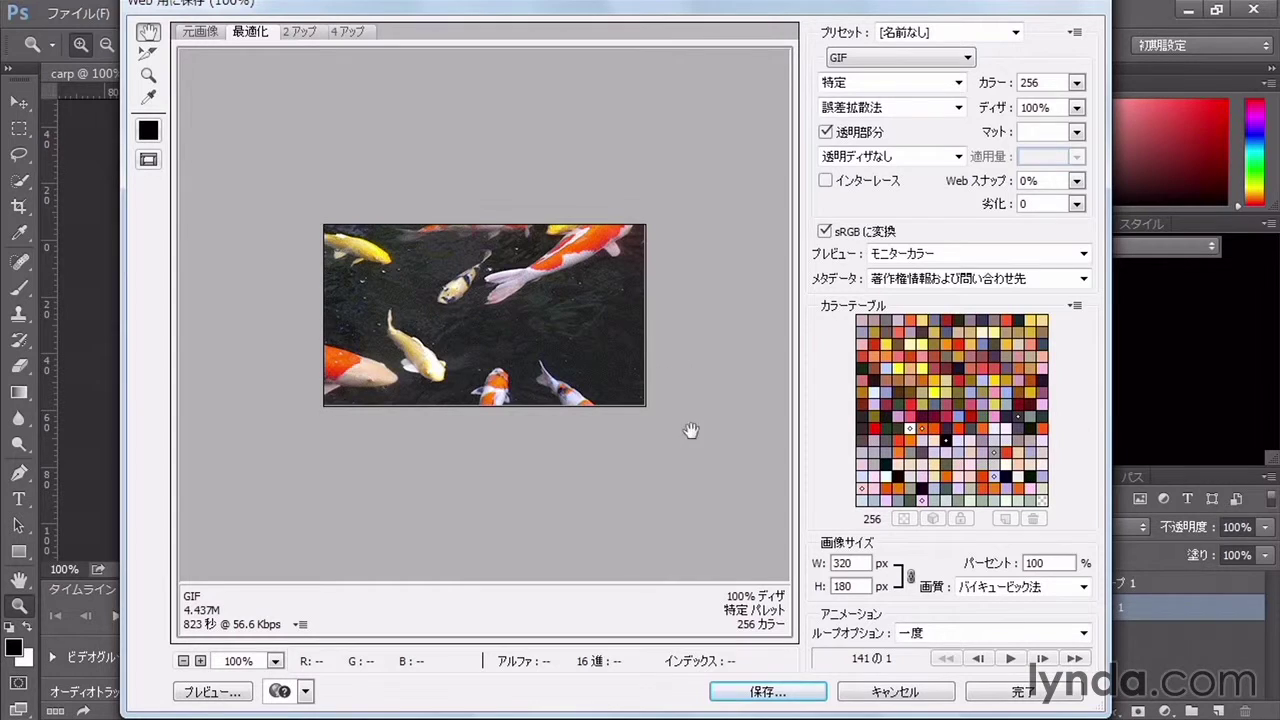
# - Set looping to Forever, preview the animation, and save it as carp.gif on the Desktop
pyautogui.click(979, 638)
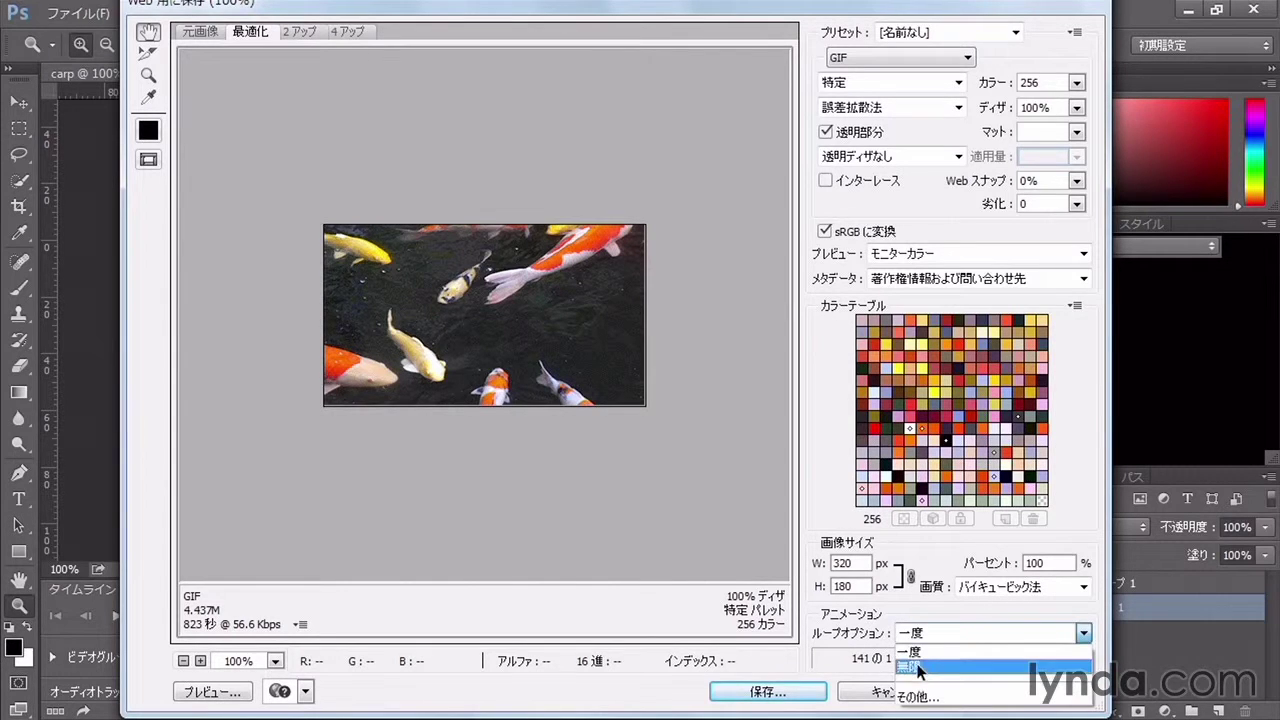
pyautogui.click(921, 668)
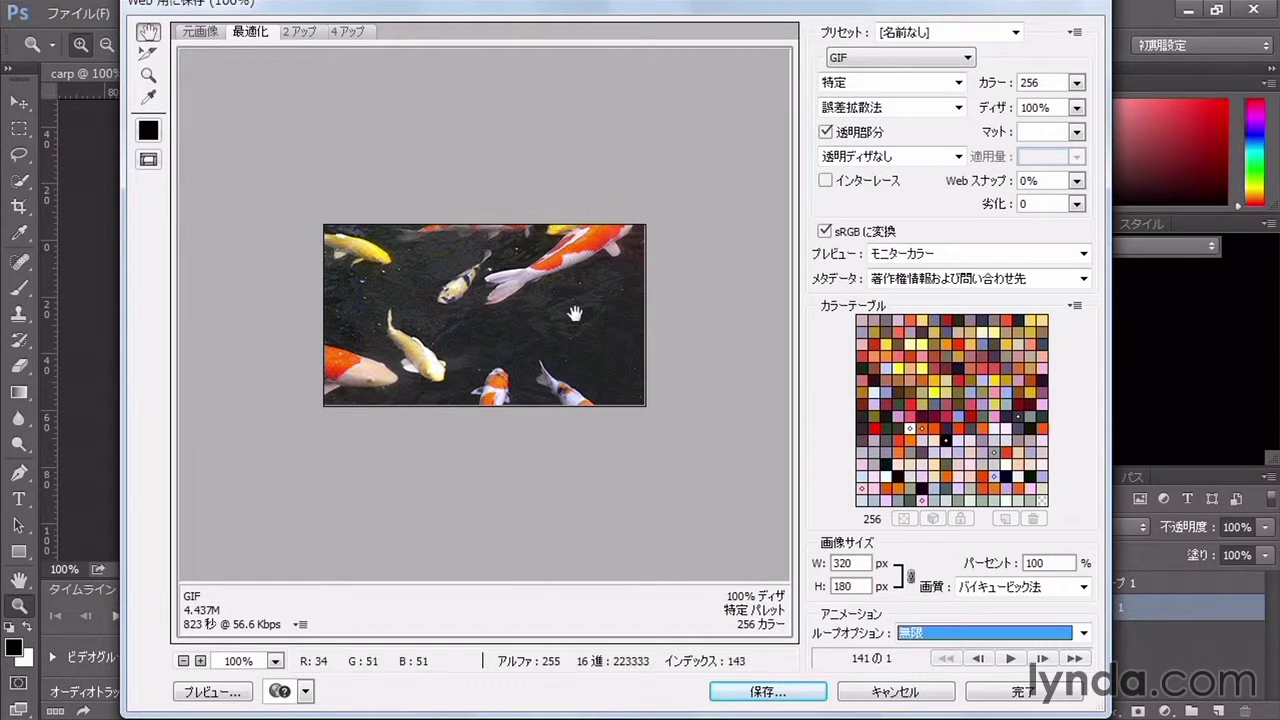
pyautogui.click(1010, 659)
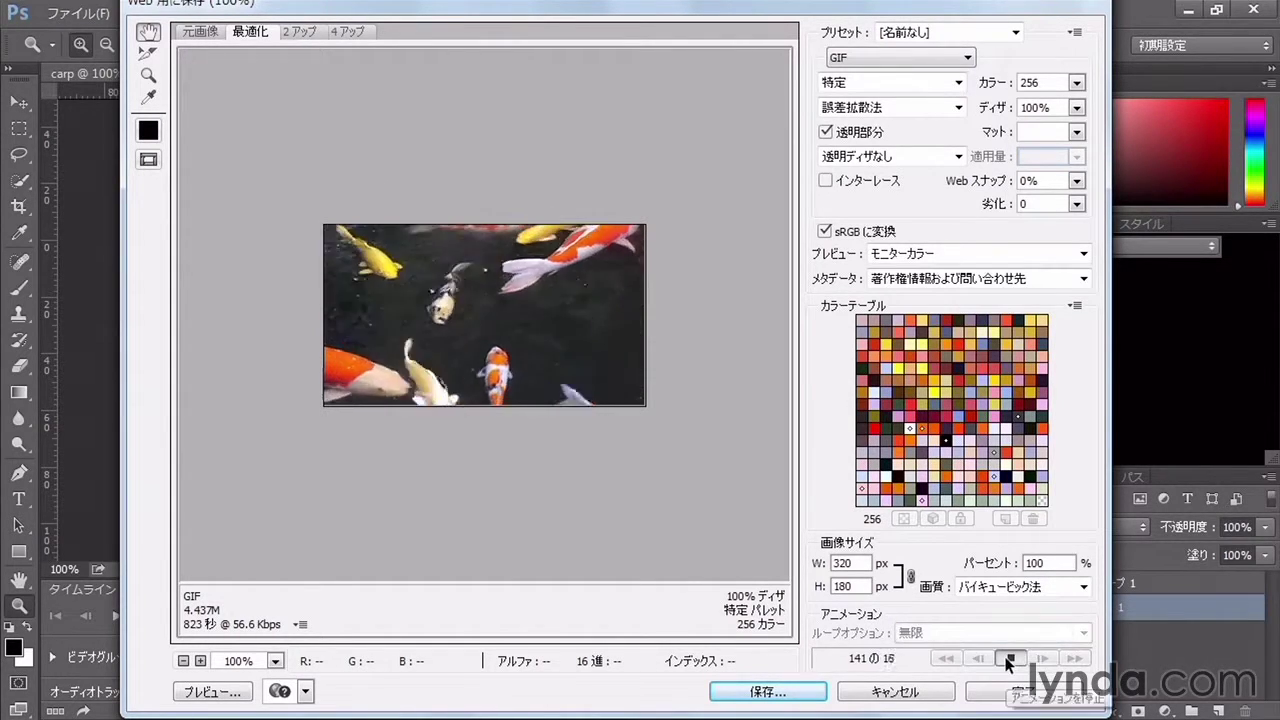
pyautogui.click(1010, 660)
pyautogui.click(1041, 659)
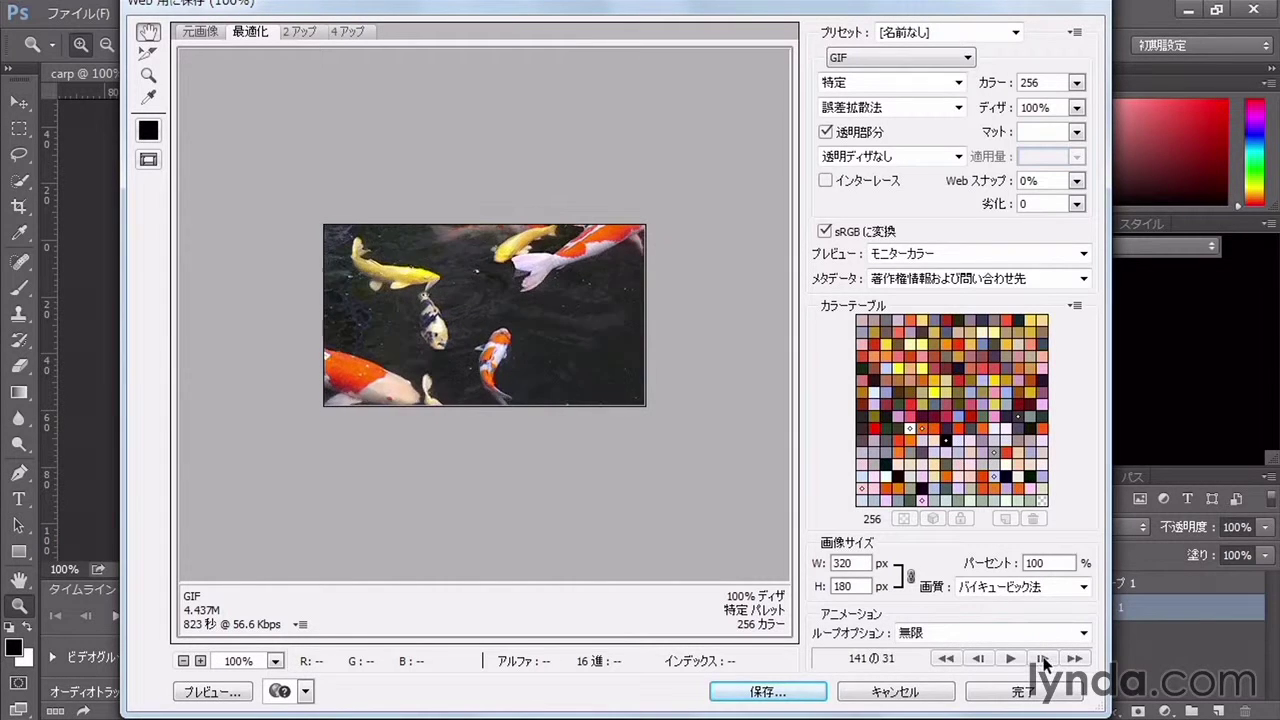
pyautogui.click(1041, 659)
pyautogui.click(1041, 659)
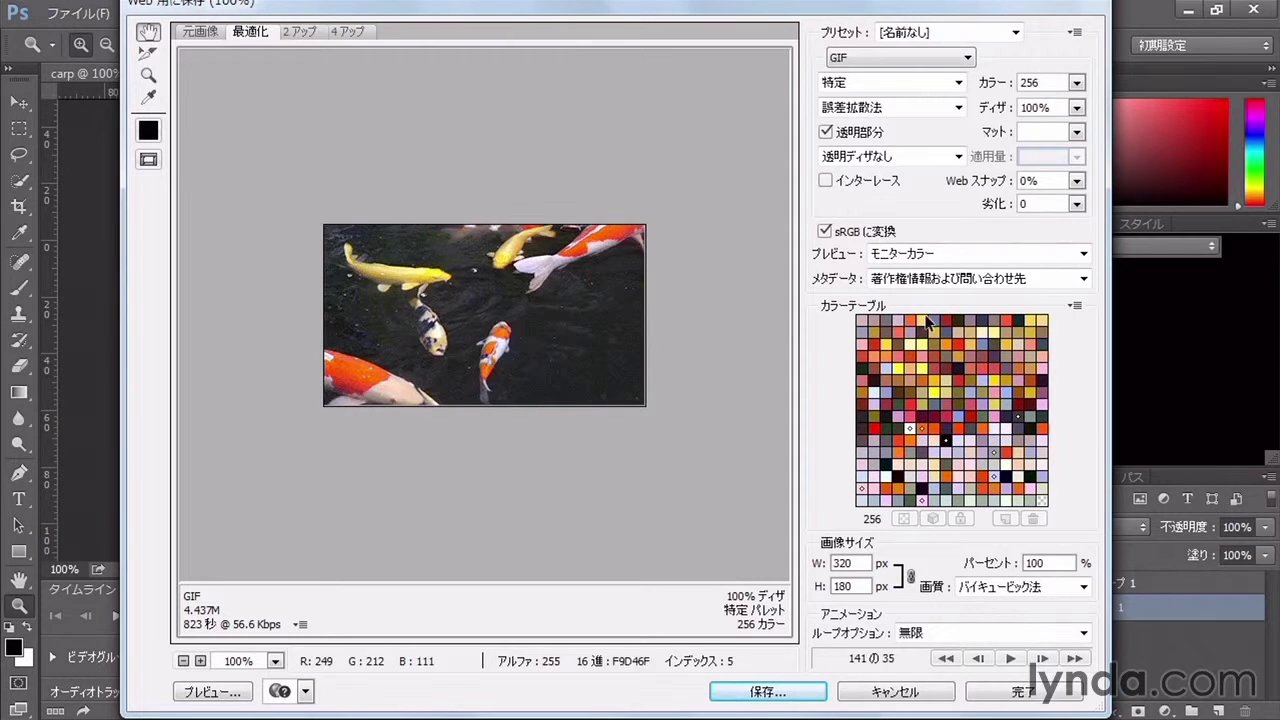
pyautogui.click(820, 692)
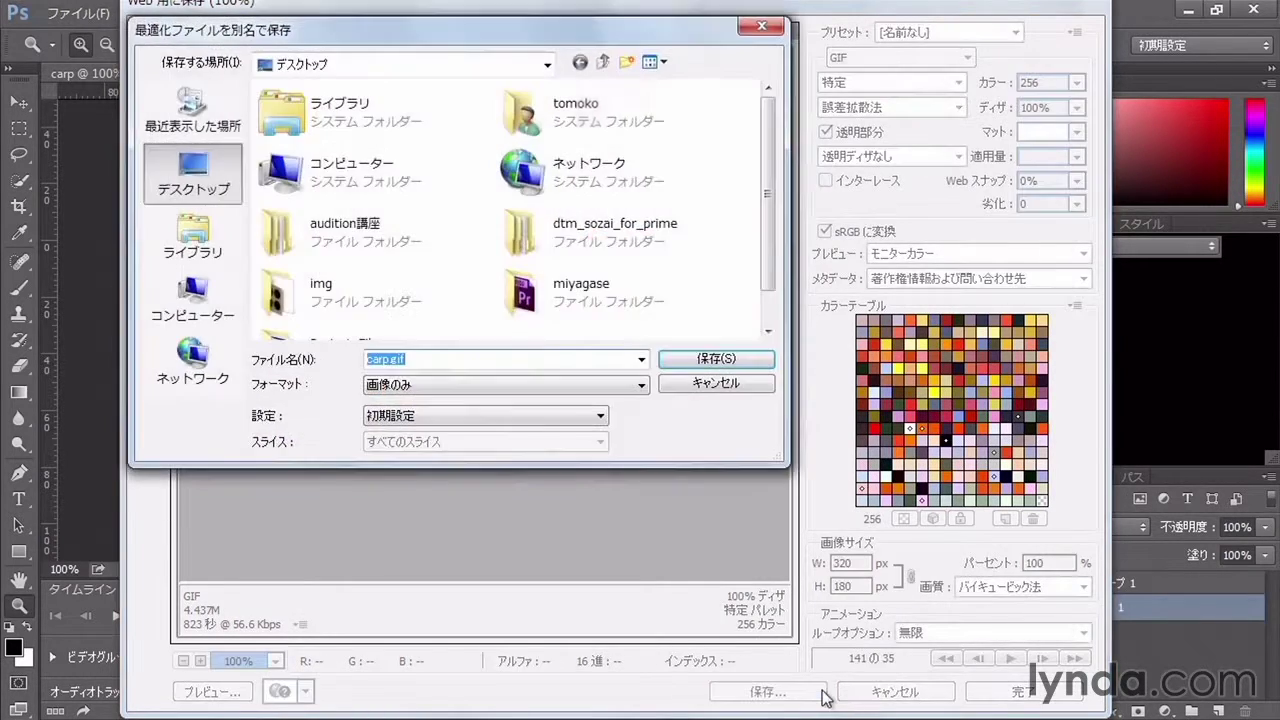
pyautogui.click(724, 366)
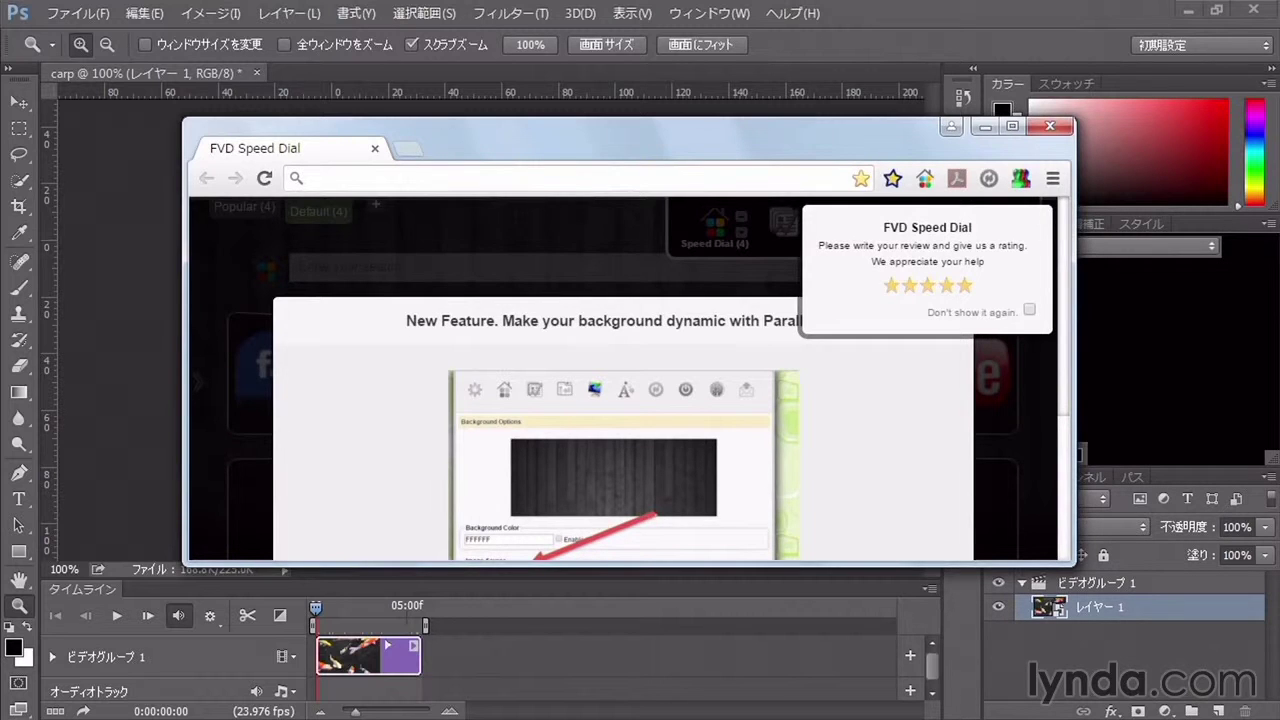
# - Drag carp.gif from the desktop into the Chrome window to open it
pyautogui.moveTo(1001, 94); pyautogui.dragTo(318, 344)
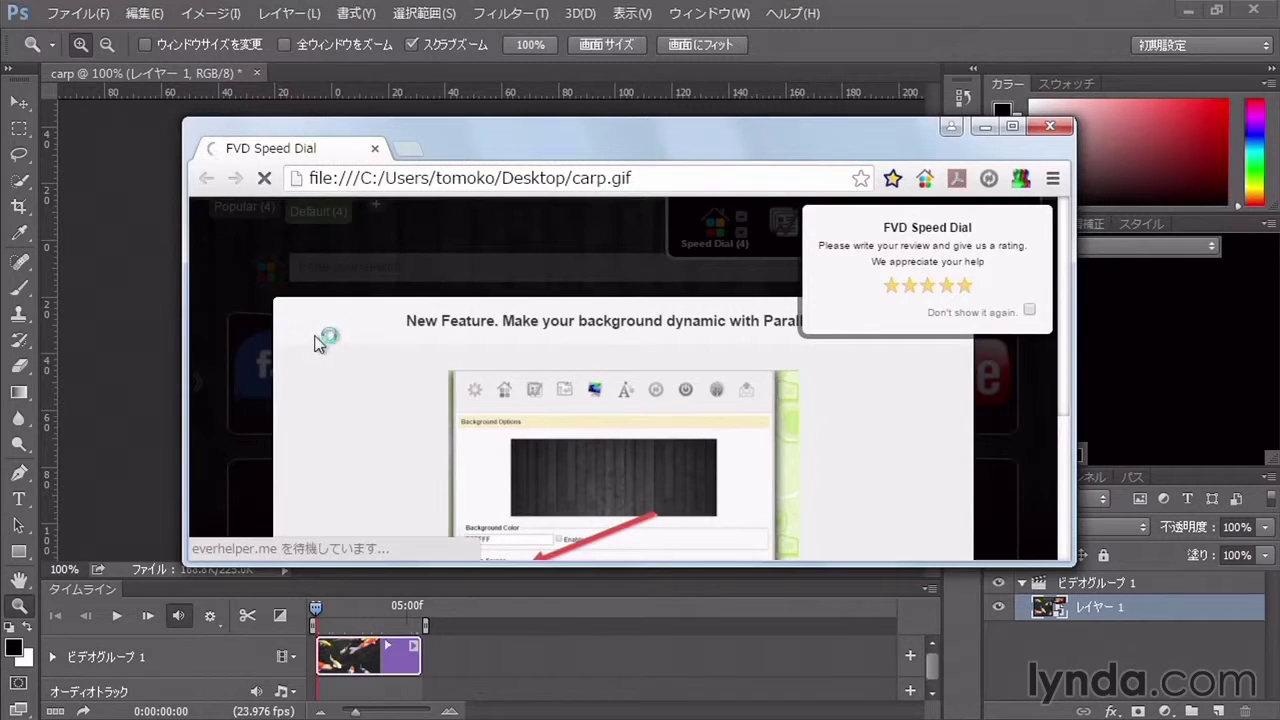